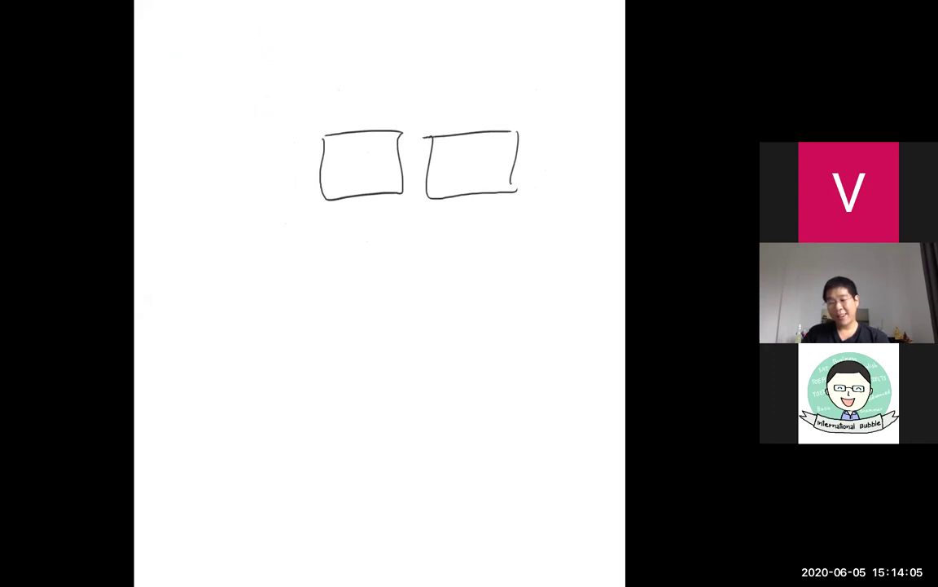
- Draw the stepped engine outline and the wheels under the engine and cars
mouse_move(285, 139)
mouse_down()
mouse_move(169, 189)
mouse_move(251, 206)
mouse_up()
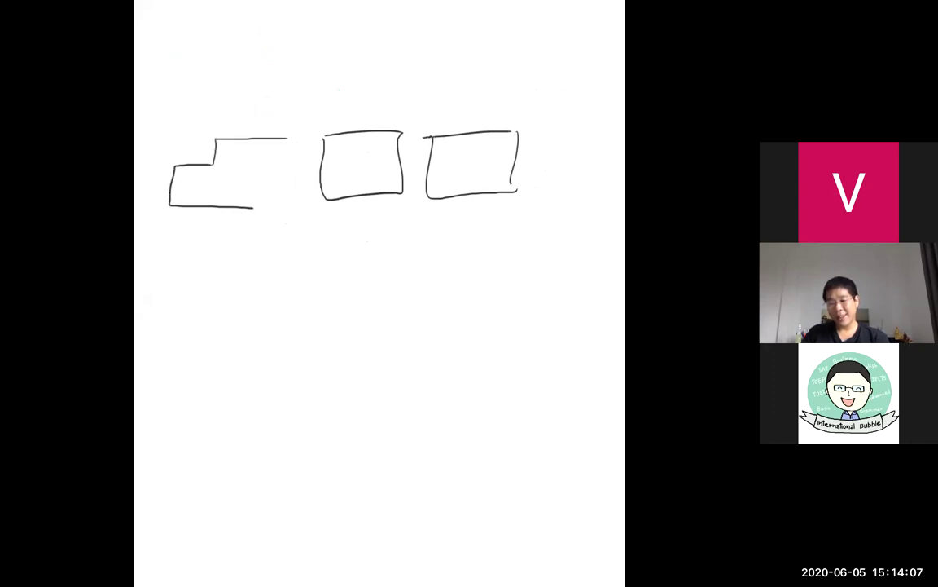
mouse_move(284, 140)
mouse_down()
mouse_move(280, 206)
mouse_move(219, 198)
mouse_move(245, 199)
mouse_up()
drag(356, 189, 363, 190)
drag(469, 187, 475, 189)
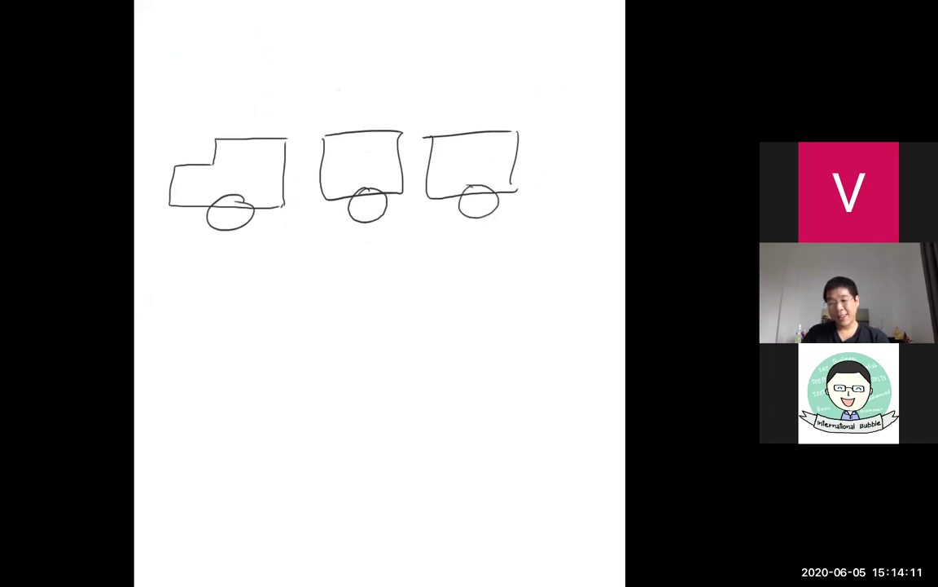
mouse_move(176, 206)
mouse_down()
mouse_move(218, 242)
mouse_move(236, 220)
mouse_up()
- Hatch the track beneath the engine and both cars, extending it to the right
drag(239, 210, 248, 221)
drag(259, 213, 269, 225)
mouse_move(275, 214)
mouse_down()
mouse_move(285, 225)
mouse_move(305, 220)
mouse_up()
mouse_move(310, 208)
mouse_down()
mouse_move(322, 220)
mouse_move(387, 218)
mouse_up()
drag(408, 203, 423, 220)
drag(440, 204, 456, 221)
mouse_move(481, 210)
mouse_down()
mouse_move(497, 228)
mouse_move(528, 228)
mouse_up()
drag(548, 200, 580, 223)
drag(588, 199, 620, 218)
- Add the upper and lower rails, a chimney on the engine and a smoke puff
drag(174, 246, 610, 234)
drag(143, 212, 624, 198)
mouse_move(245, 139)
mouse_down()
mouse_move(246, 128)
mouse_move(269, 138)
mouse_move(258, 83)
mouse_move(269, 57)
mouse_move(296, 37)
mouse_up()
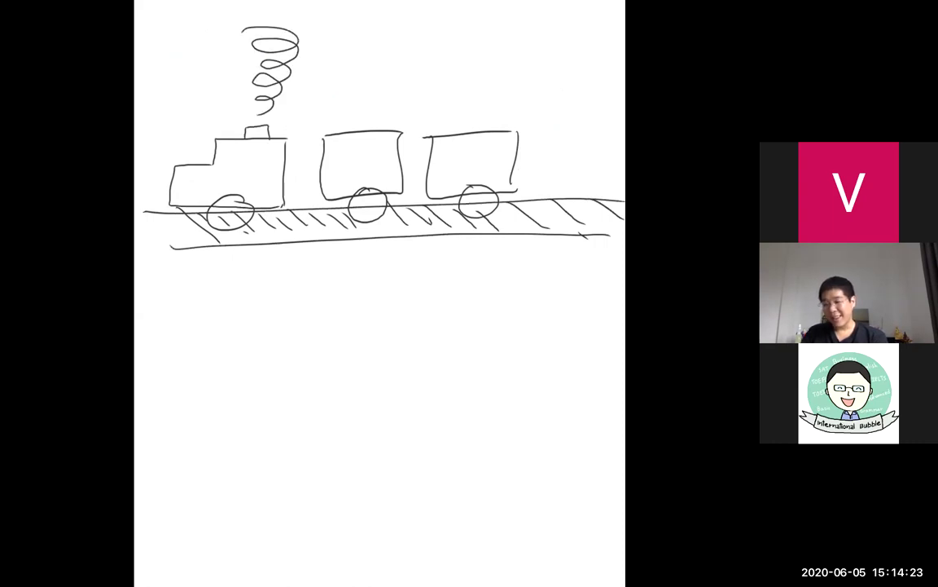
mouse_move(509, 127)
mouse_down()
mouse_move(503, 97)
mouse_move(506, 126)
mouse_up()
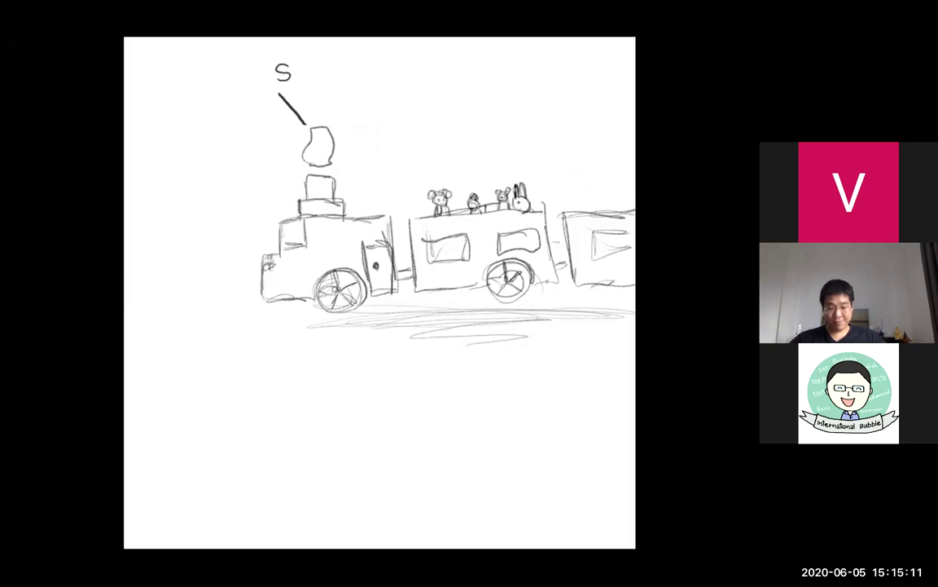
- Finish the smoke label with a red final e and draw a pointer line from the door
mouse_move(299, 79)
mouse_down()
mouse_move(325, 64)
mouse_move(341, 81)
mouse_move(356, 82)
mouse_up()
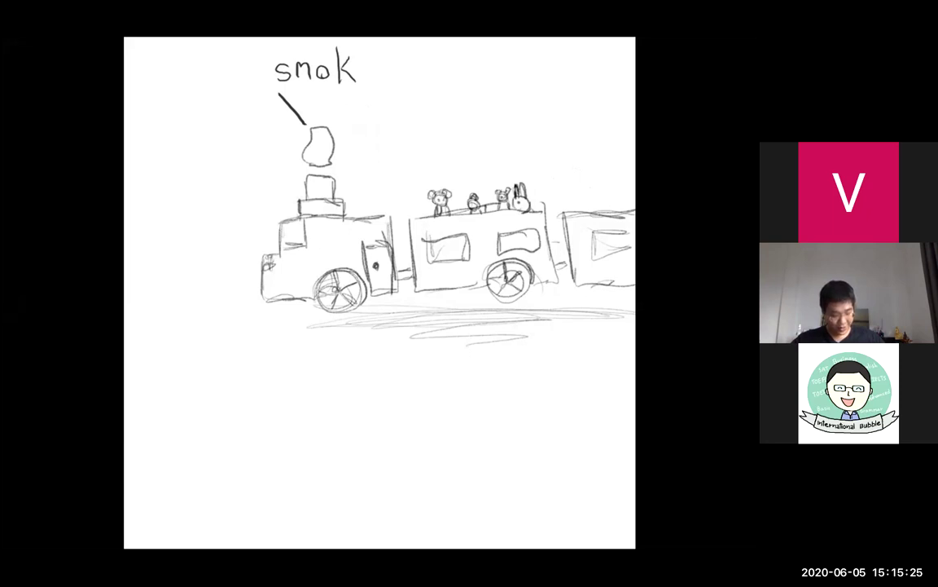
drag(404, 319, 408, 326)
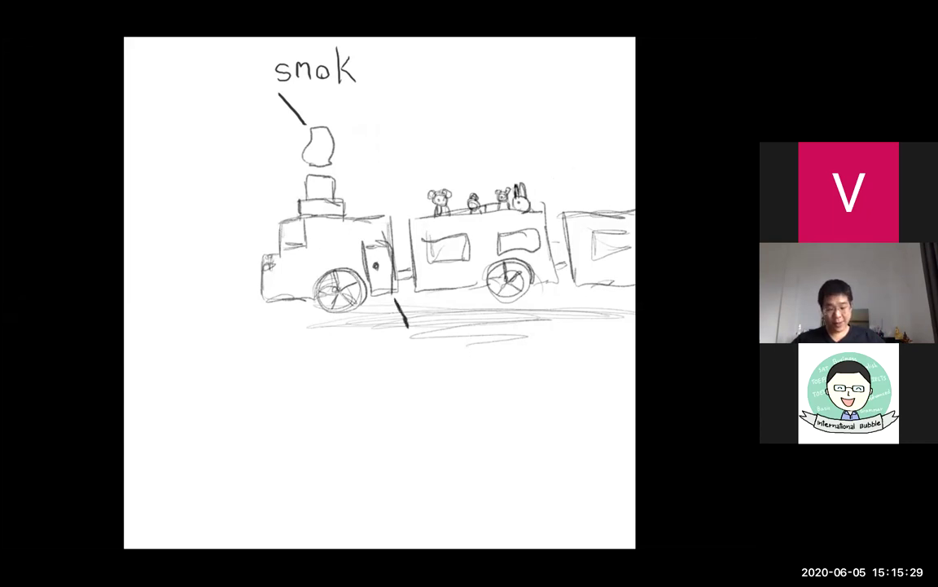
drag(18, 215, 38, 229)
drag(363, 78, 390, 90)
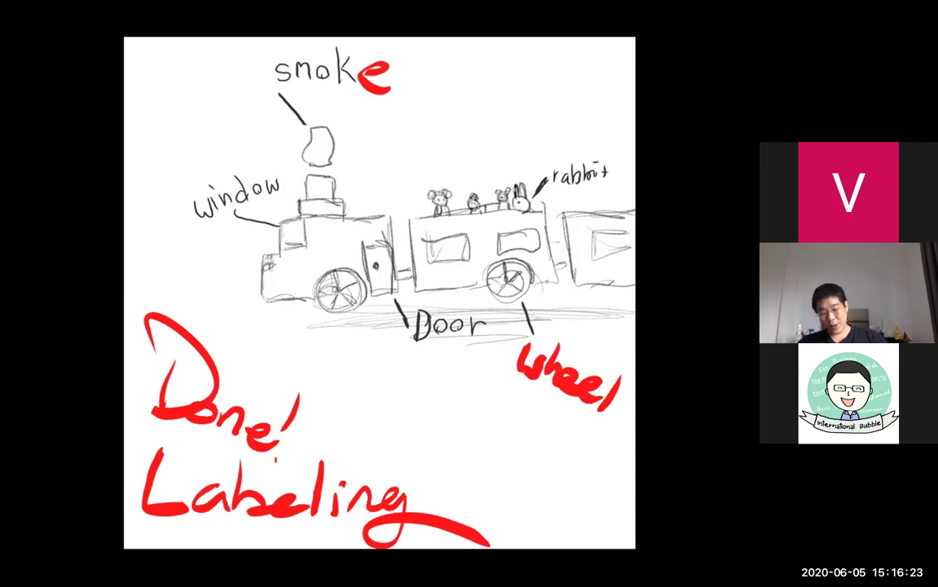
- Write 'Draw together' in red at the top left, with a small green mark beside it
mouse_move(164, 49)
mouse_down()
mouse_move(166, 95)
mouse_move(250, 90)
mouse_up()
mouse_move(162, 107)
mouse_down()
mouse_move(162, 132)
mouse_move(164, 118)
mouse_up()
mouse_move(175, 121)
mouse_down()
mouse_move(208, 114)
mouse_move(295, 137)
mouse_up()
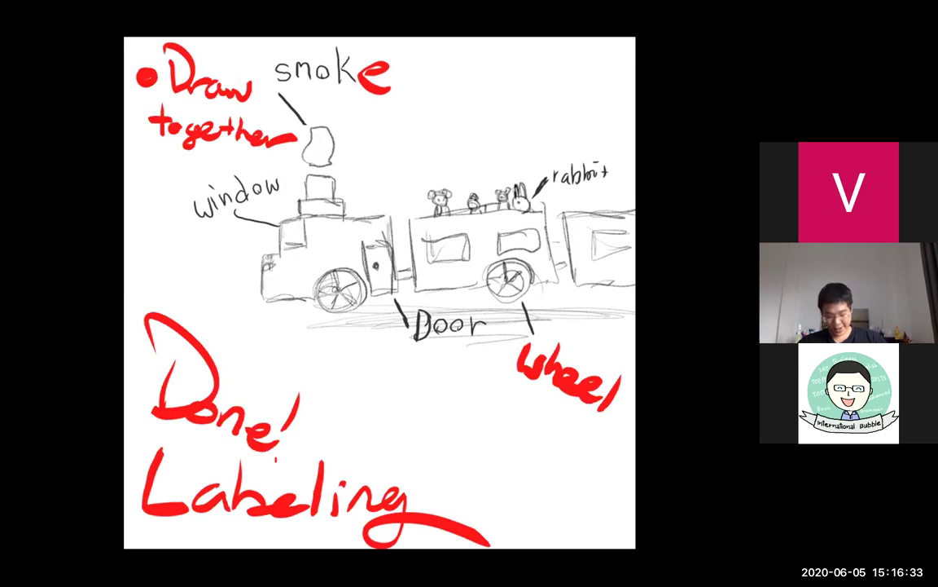
mouse_move(291, 132)
mouse_down()
mouse_move(291, 150)
mouse_move(304, 157)
mouse_up()
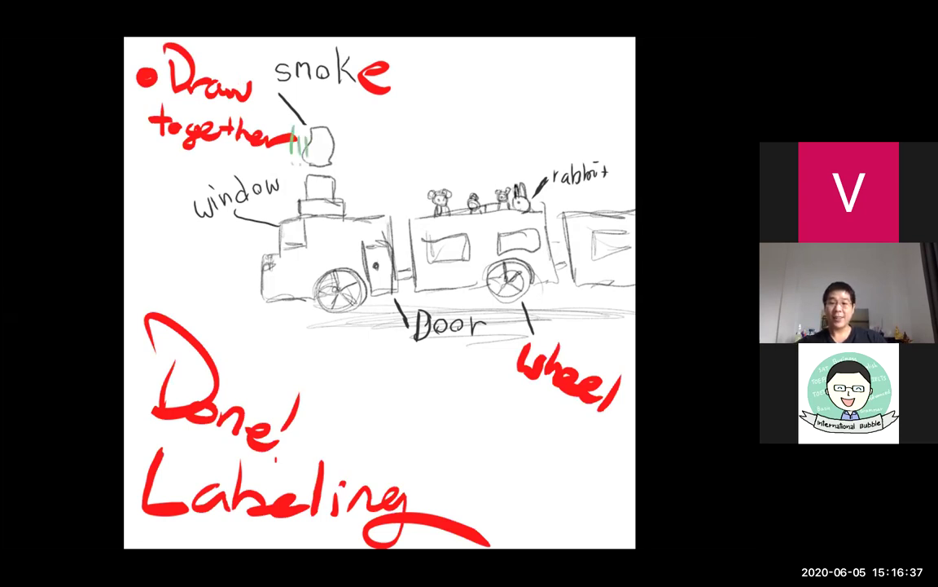